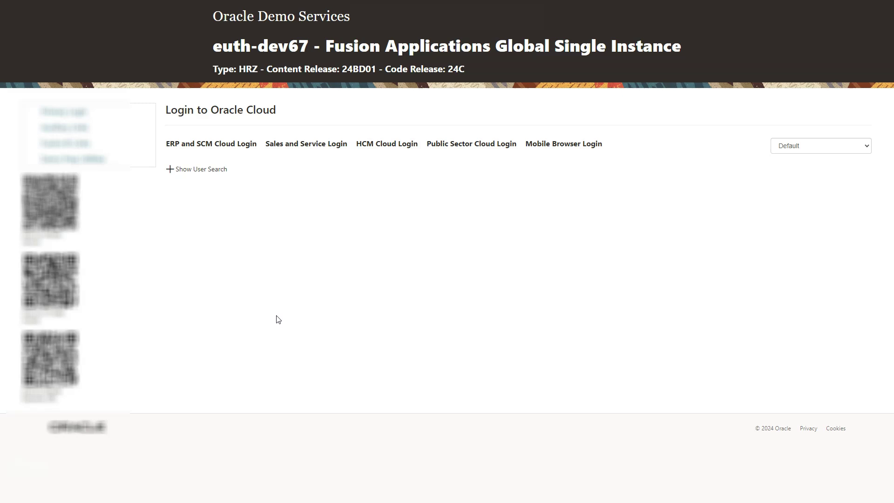
Step: Set the login page theme to Crisp Green
left_click(70, 378)
left_click(309, 388)
left_click(798, 146)
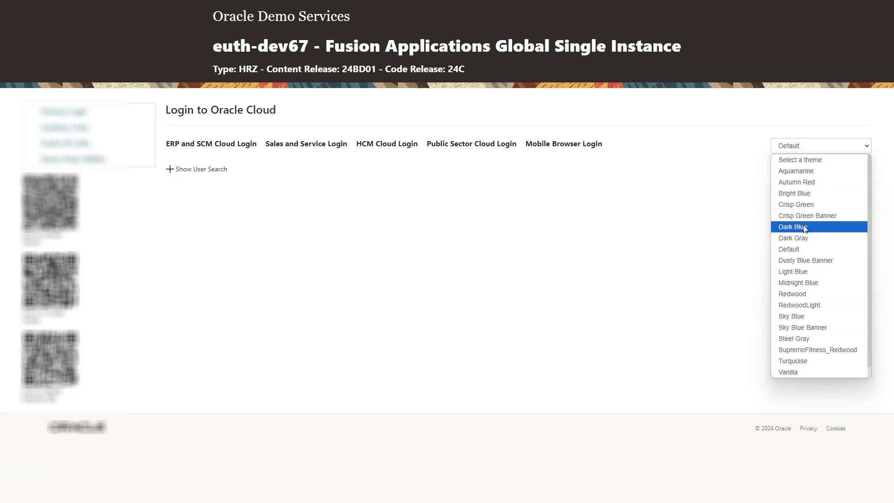
left_click(697, 193)
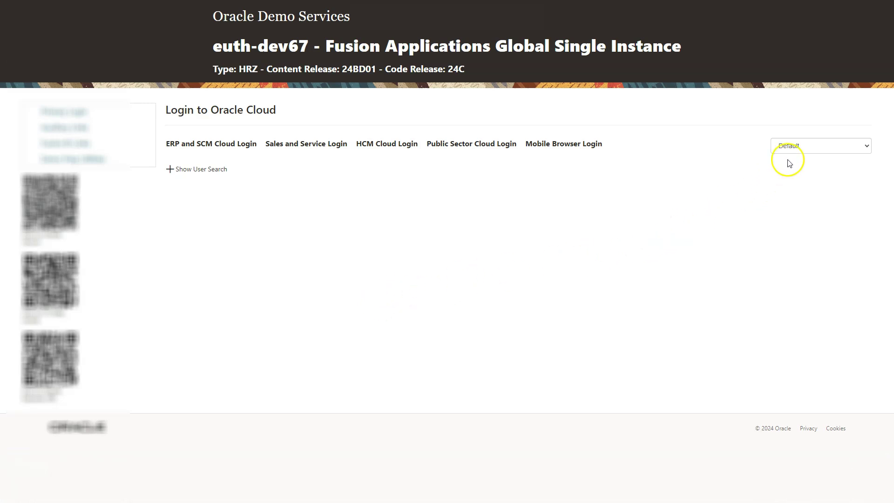
left_click(794, 145)
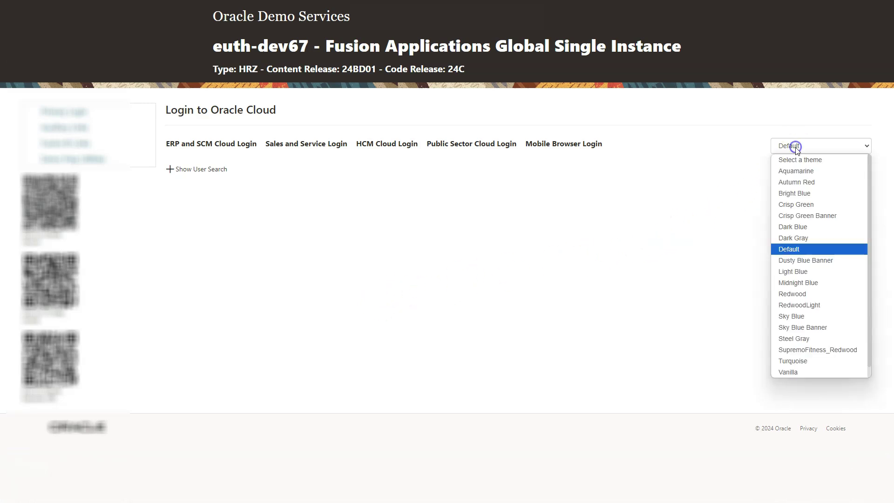
left_click(807, 205)
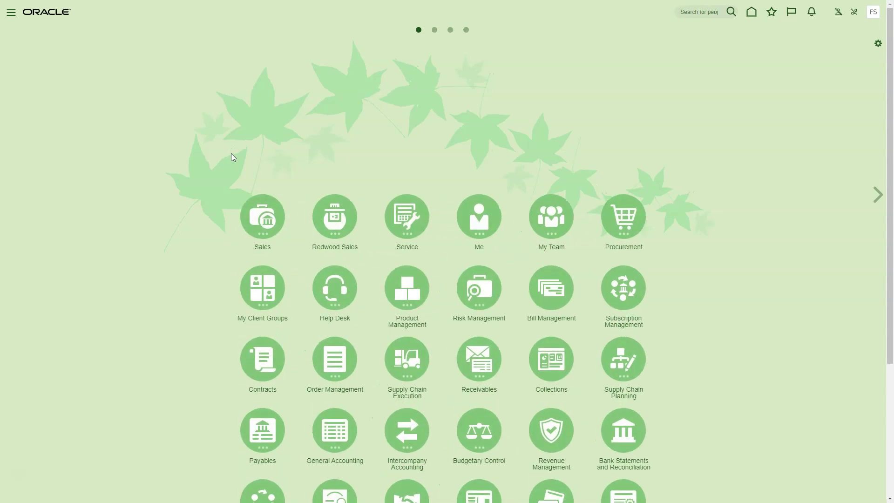
Step: Sign in, scroll the green springboard, and show the Navigator's list of work areas
scroll(253, 329, "down", 3)
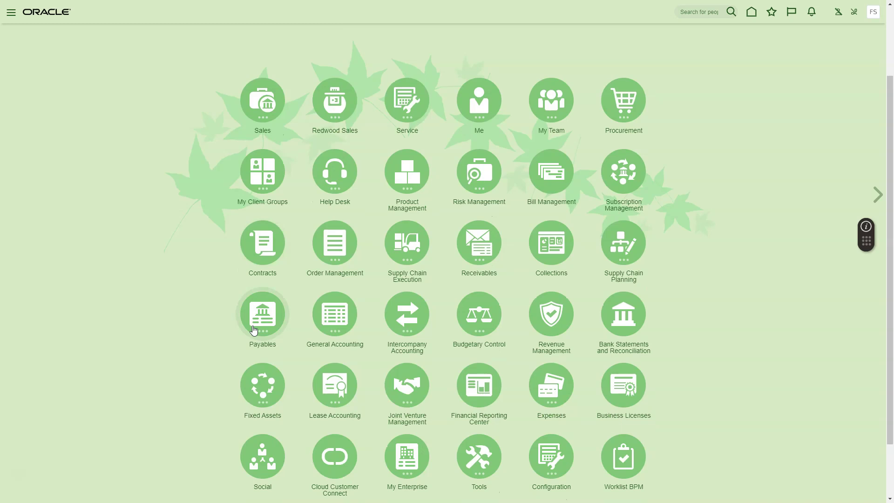
left_click(695, 303)
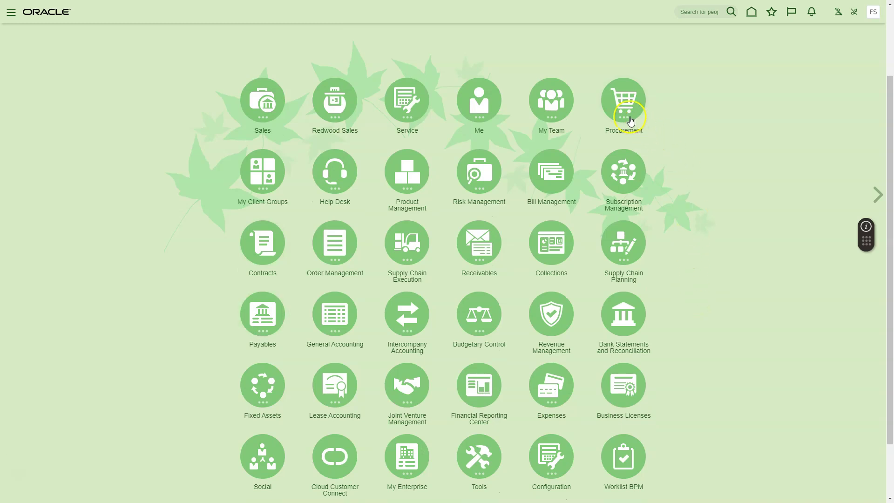
left_click(644, 108)
left_click(276, 243)
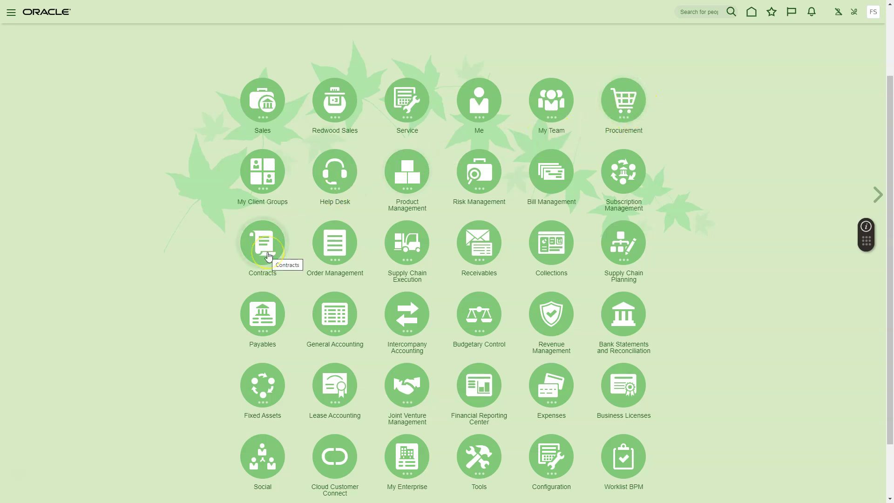
left_click(268, 256)
left_click(11, 11)
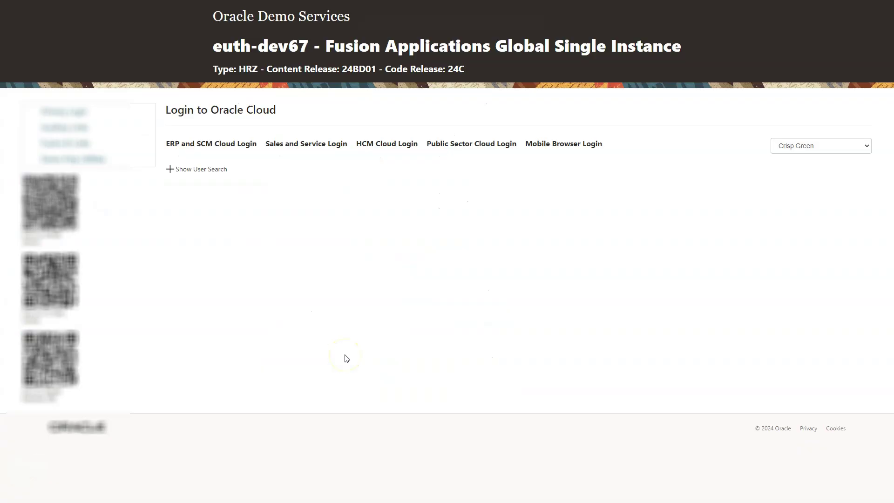
Step: Pick Bright Blue as the login theme and scroll the blue dandelion springboard
left_click(845, 146)
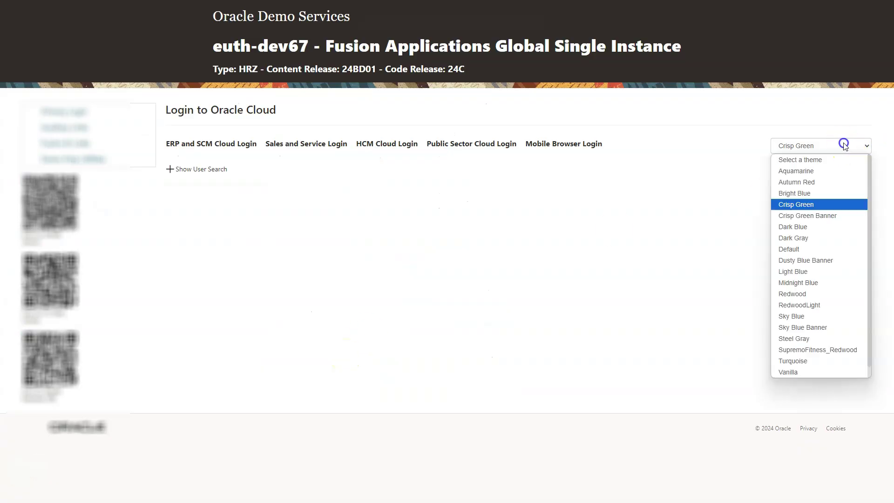
left_click(809, 196)
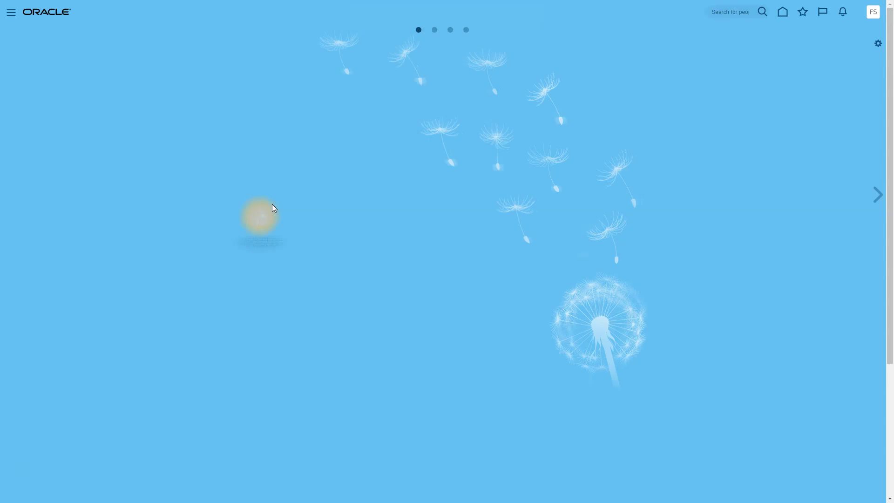
scroll(343, 299, "down", 4)
scroll(345, 303, "up", 3)
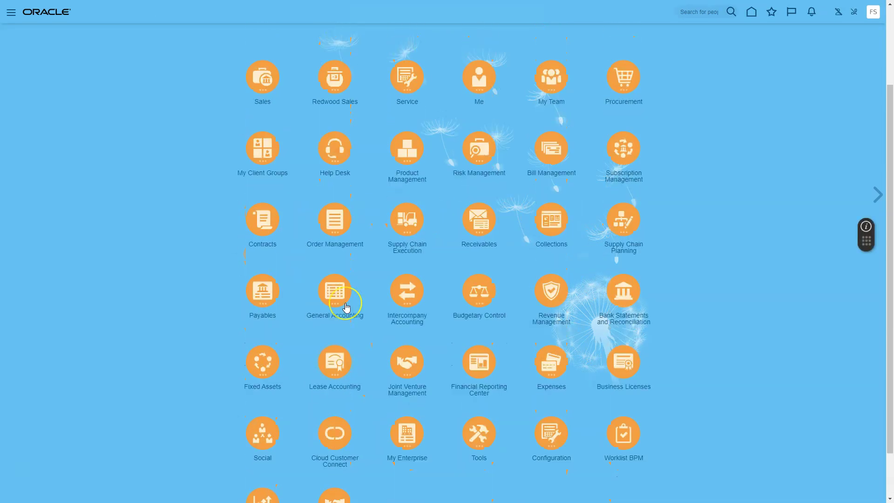
scroll(346, 307, "down", 1)
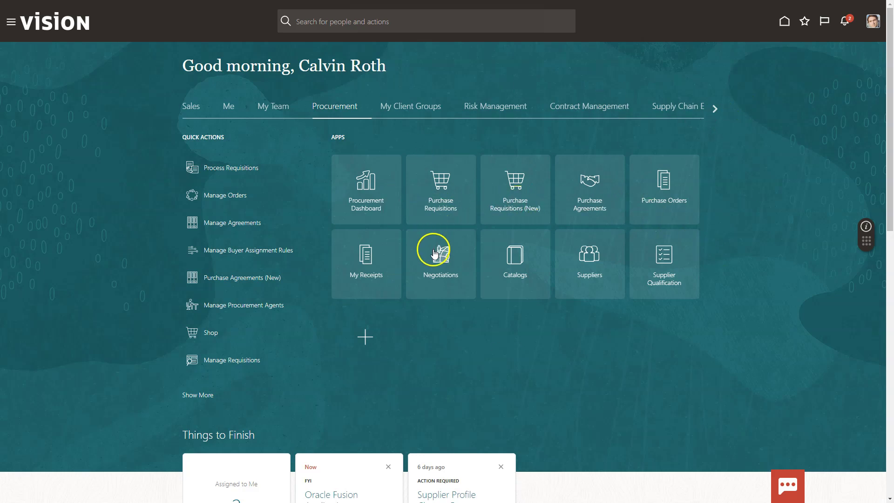
Step: Scroll the Procurement home page through Things to Finish, News and Announcements, and Analytics
scroll(451, 329, "down", 5)
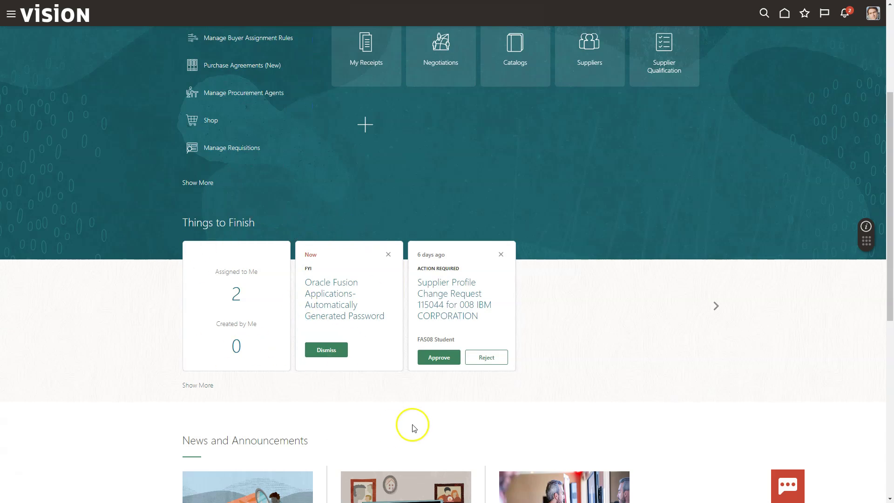
scroll(411, 425, "down", 5)
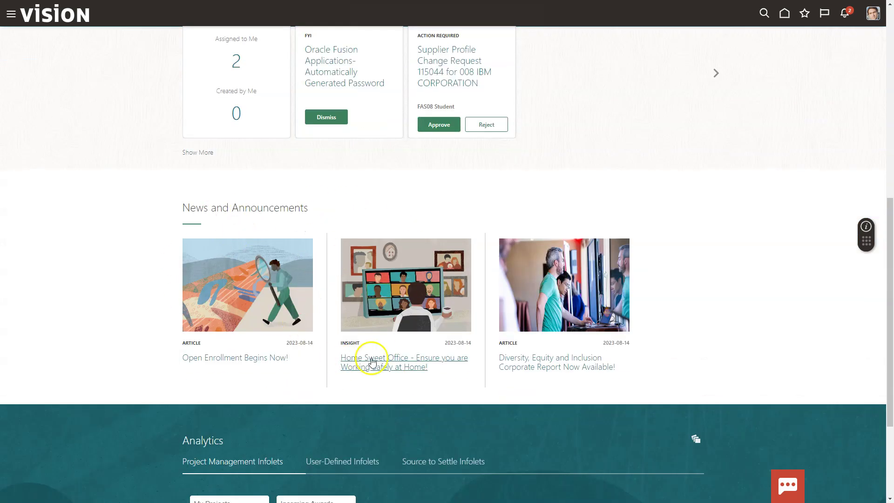
scroll(388, 355, "down", 3)
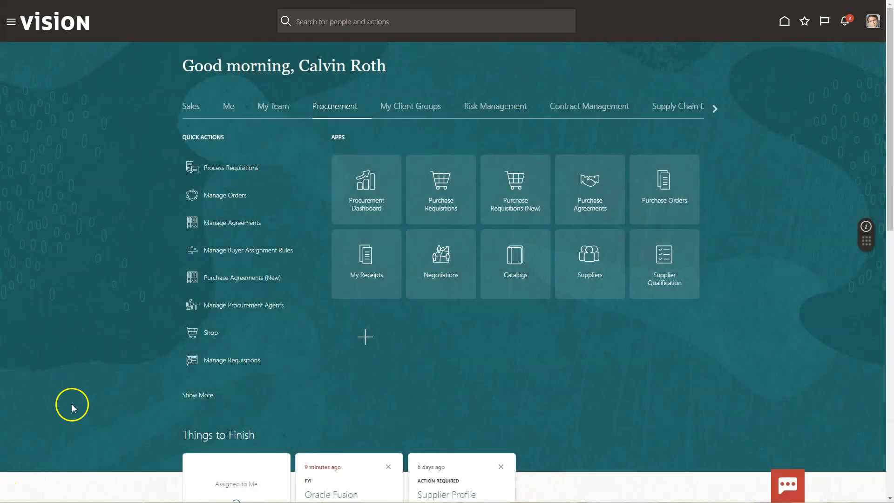
left_click(11, 23)
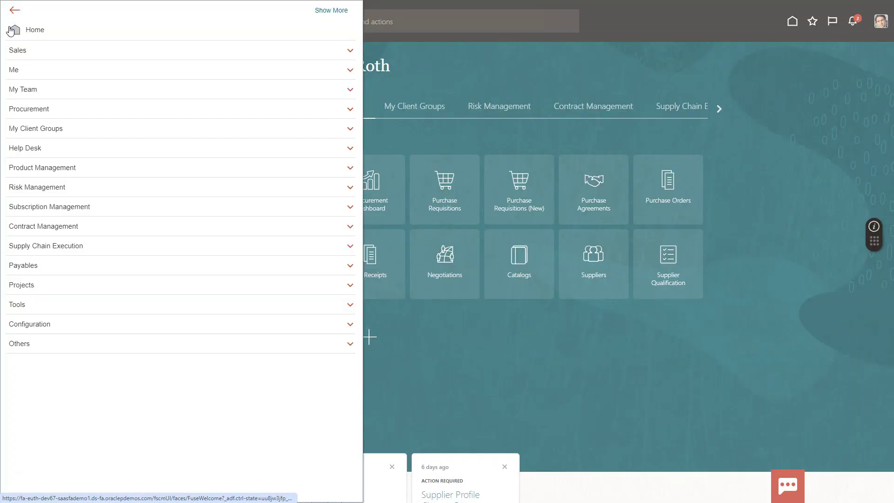
left_click(11, 31)
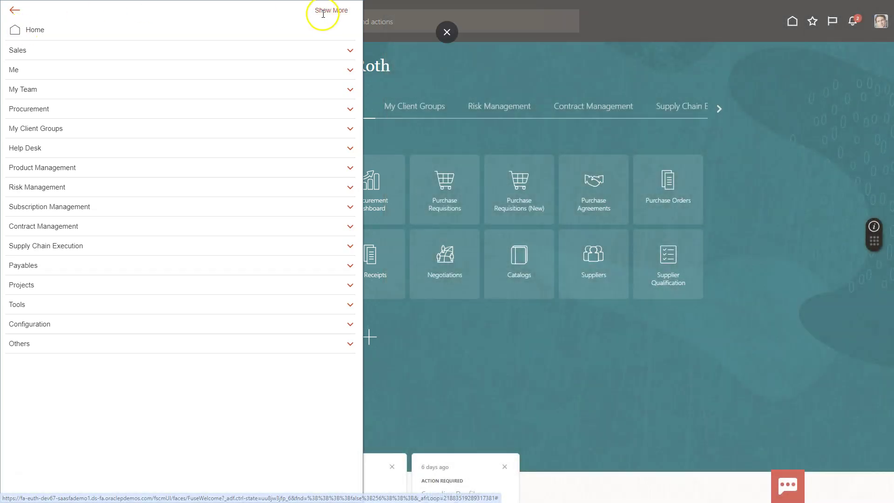
left_click(323, 13)
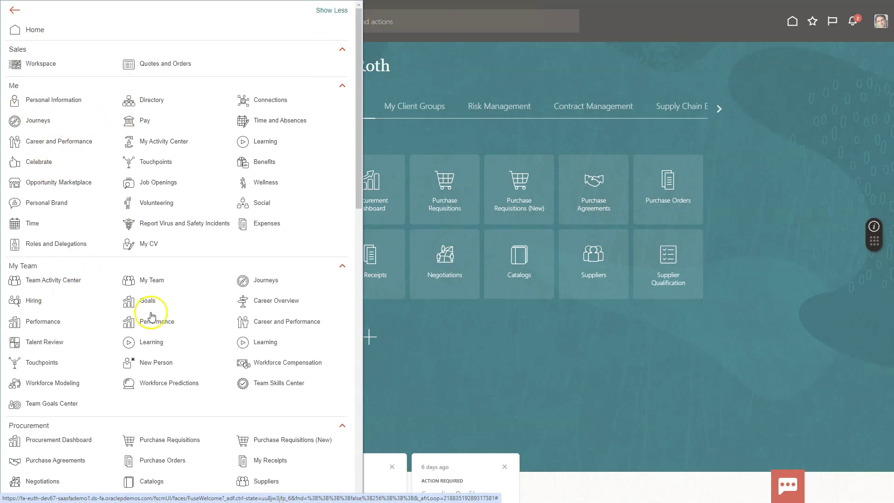
left_click(151, 342)
left_click(323, 10)
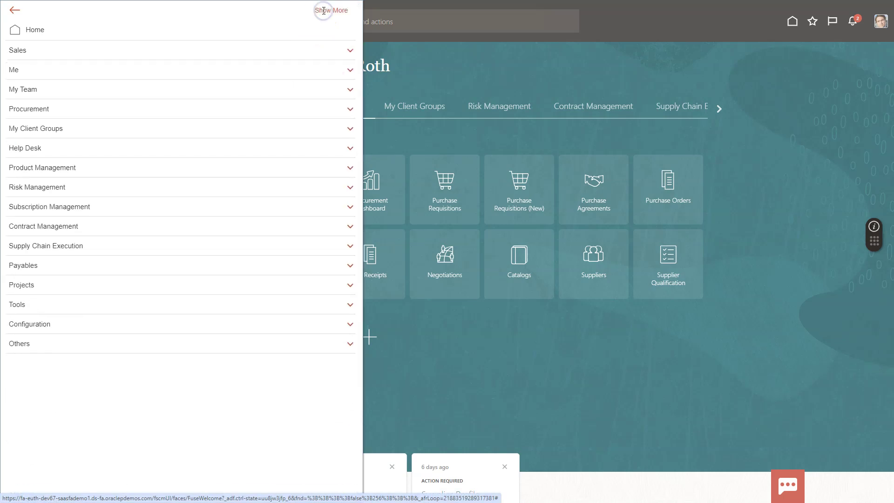
left_click(438, 65)
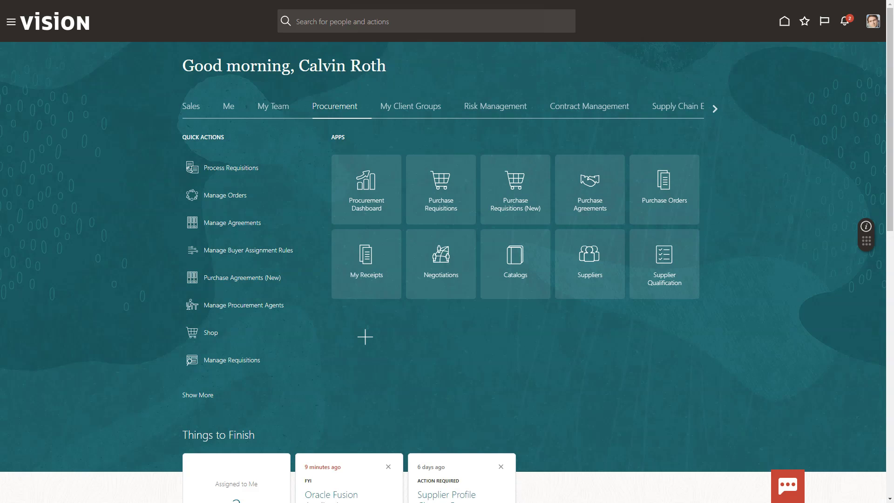
Step: Enter 'Pr' in the global search box
left_click(299, 22)
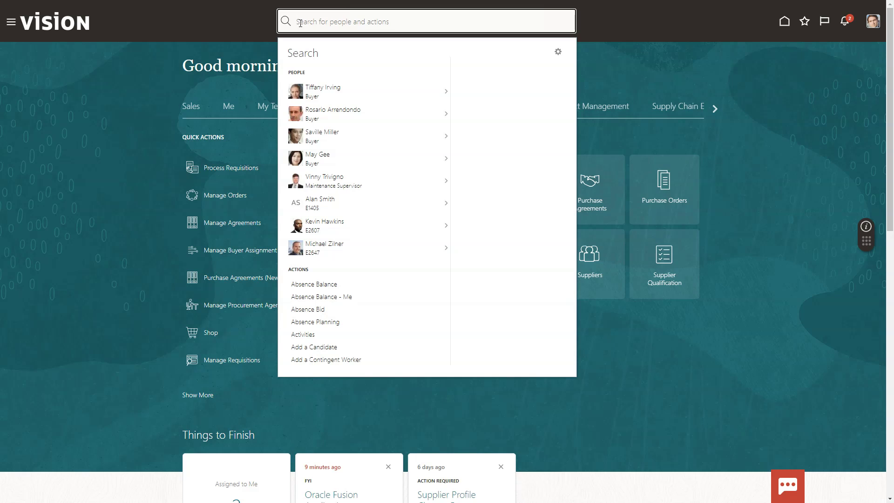
left_click(301, 23)
type("Procurement manager")
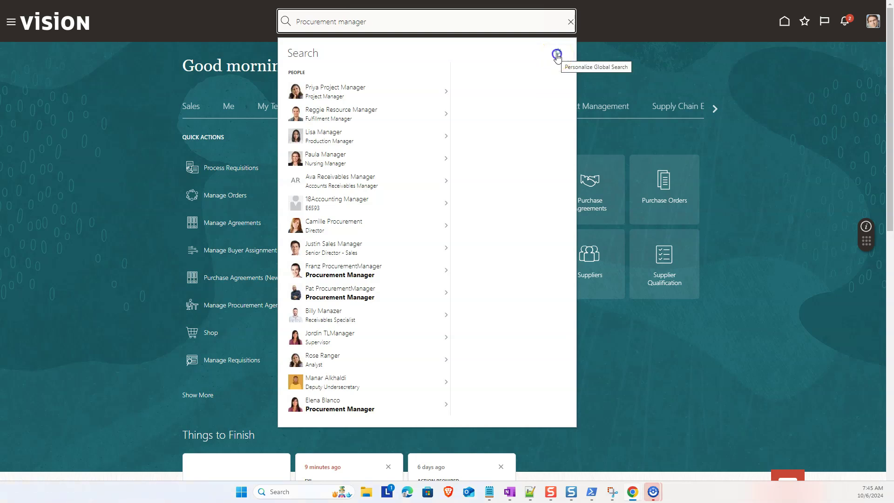
Step: Turn off Recent Searches suggestions in the global search personalization settings
left_click(556, 55)
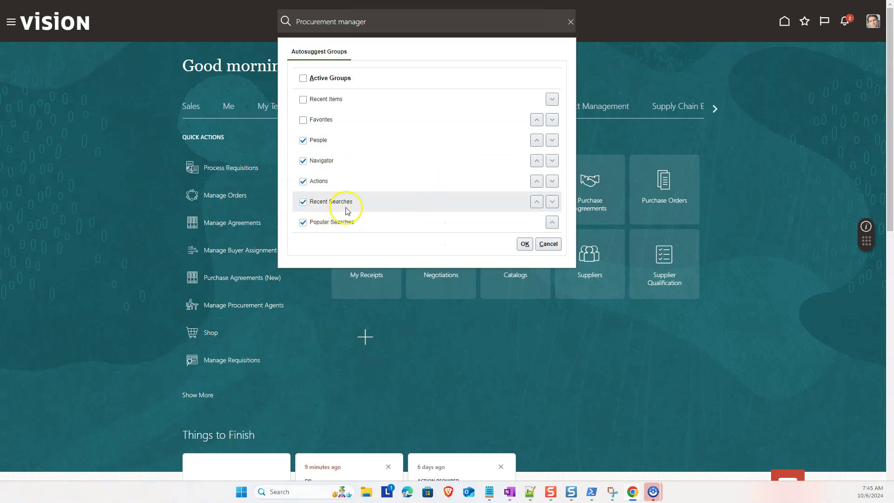
left_click(303, 202)
left_click(524, 244)
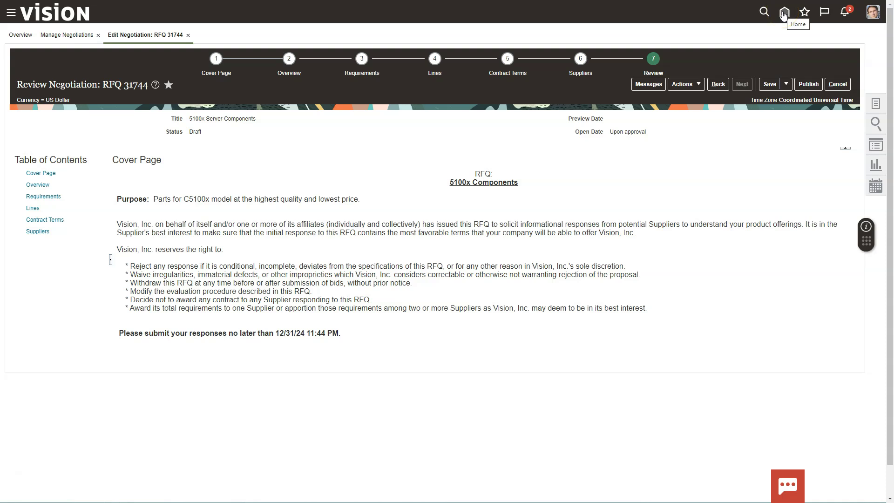
Step: Return home from negotiation RFQ 31744, discarding its unsaved changes
left_click(784, 13)
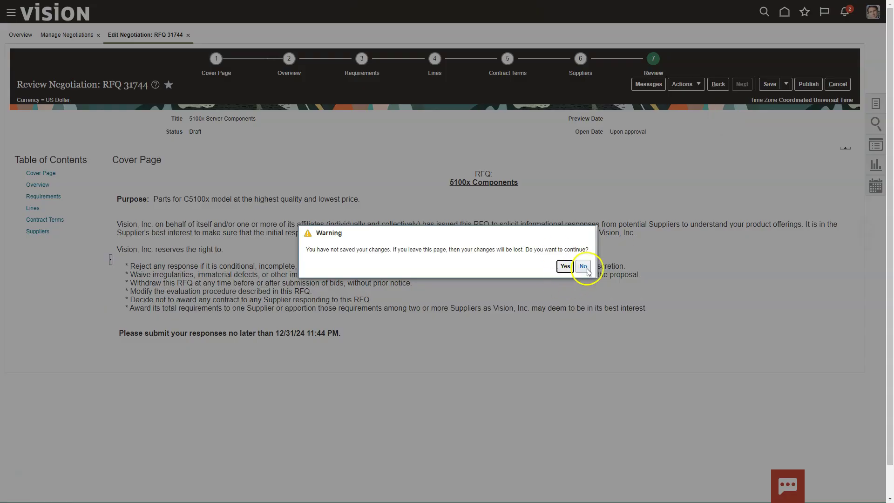
left_click(564, 266)
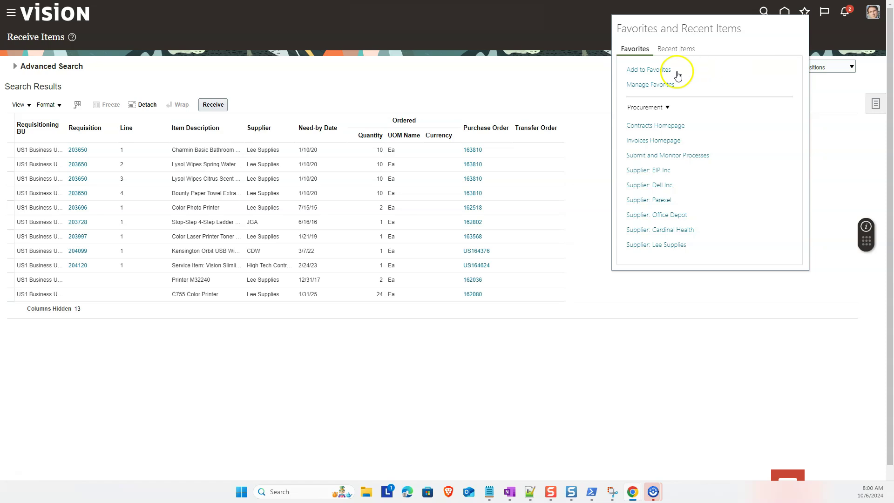
Step: Add Receive Items to favorites, check Manage Favorites and Recent Items, then return to Procurement home
left_click(651, 72)
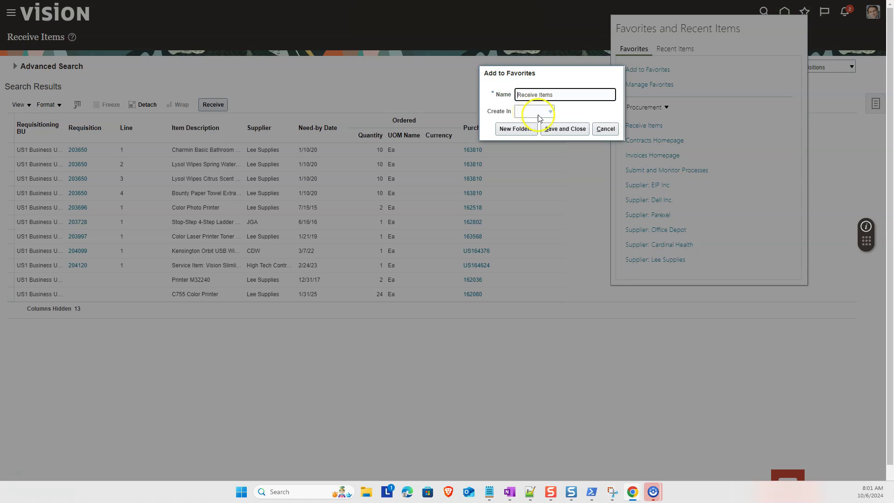
left_click(557, 130)
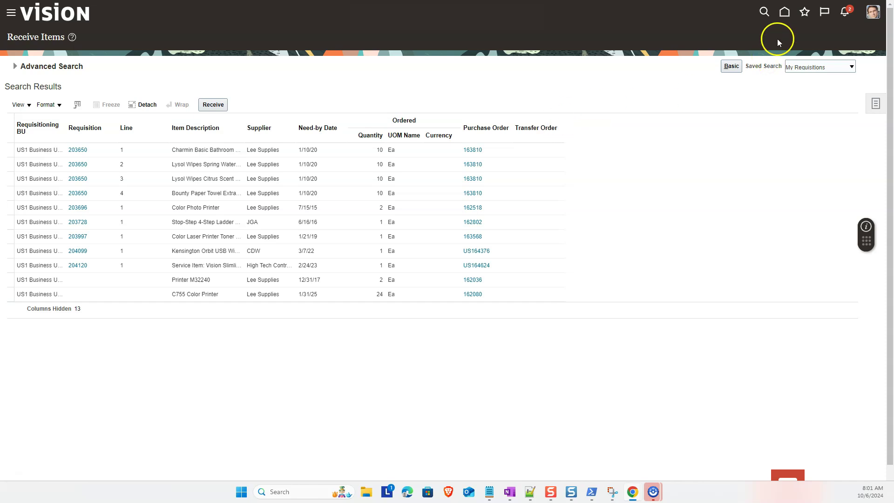
left_click(804, 13)
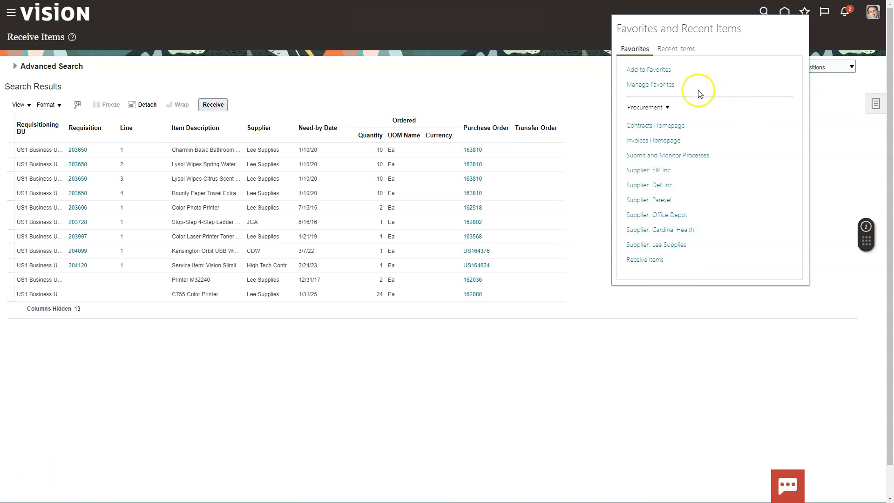
left_click(656, 86)
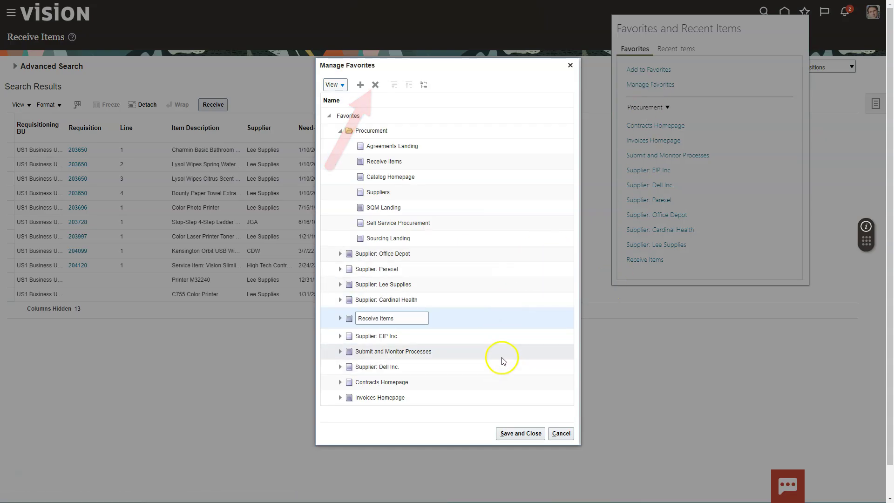
left_click(520, 433)
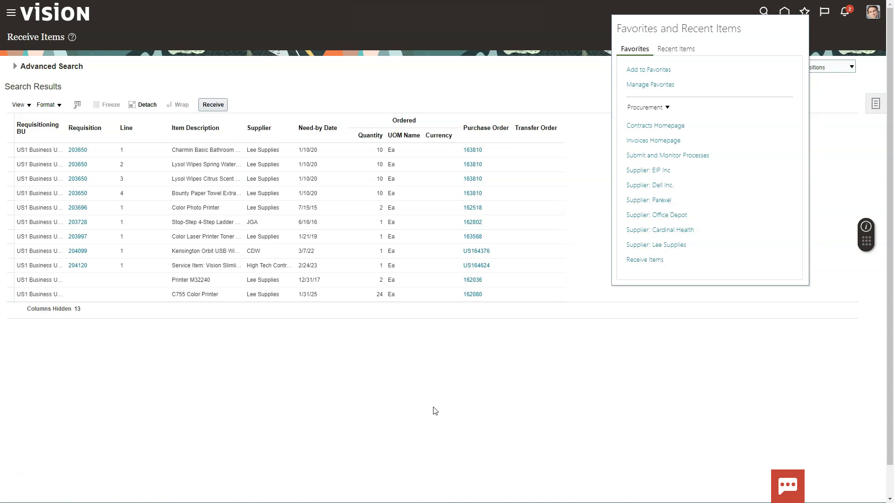
left_click(683, 51)
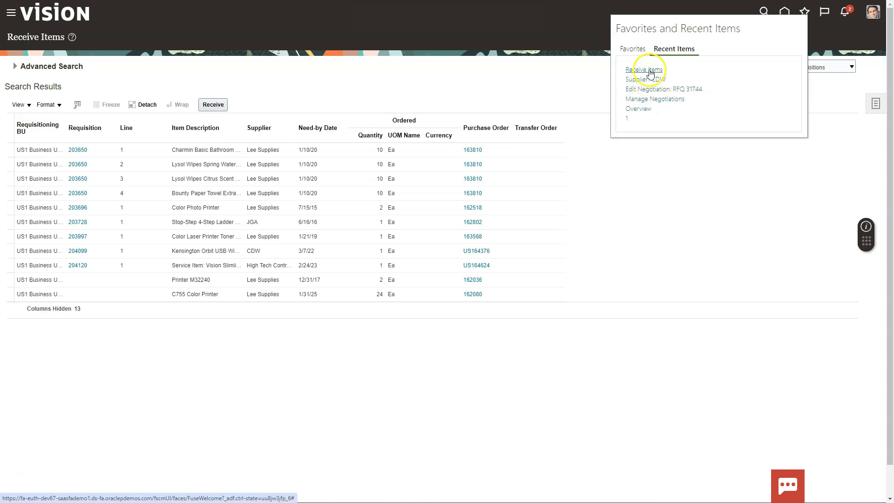
left_click(650, 73)
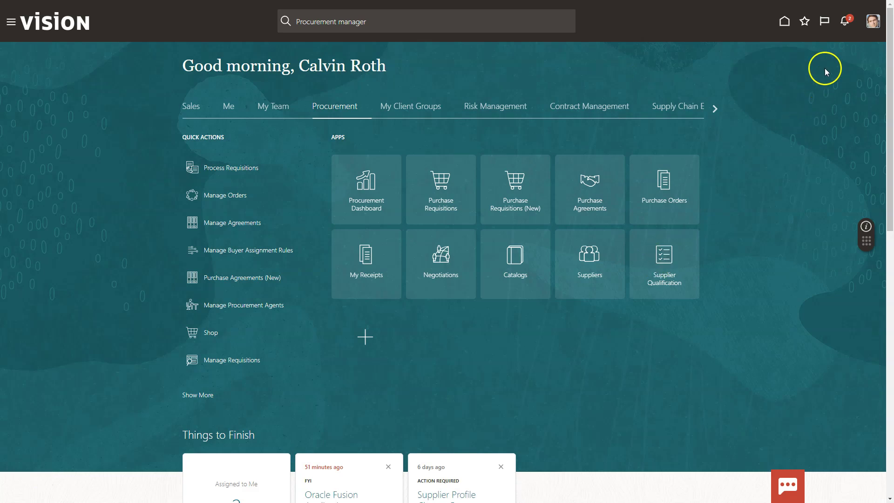
Step: View and close the Watchlist, then bring up the Notifications list
left_click(824, 26)
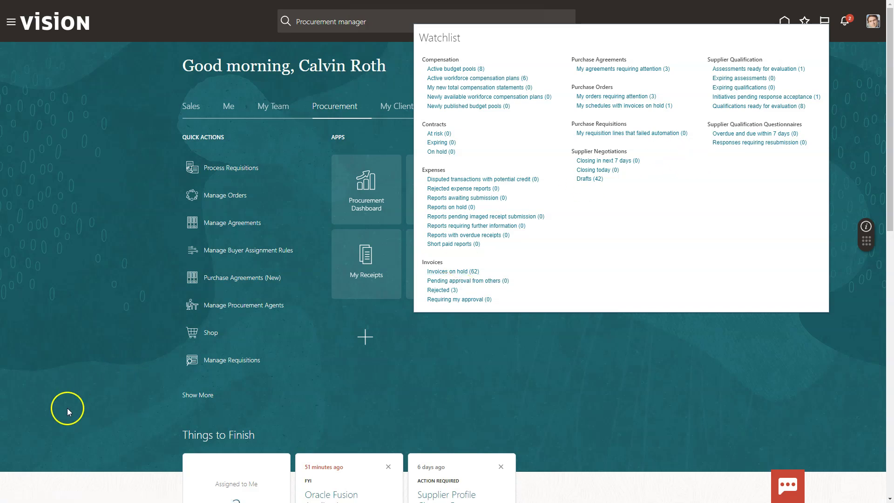
left_click(32, 452)
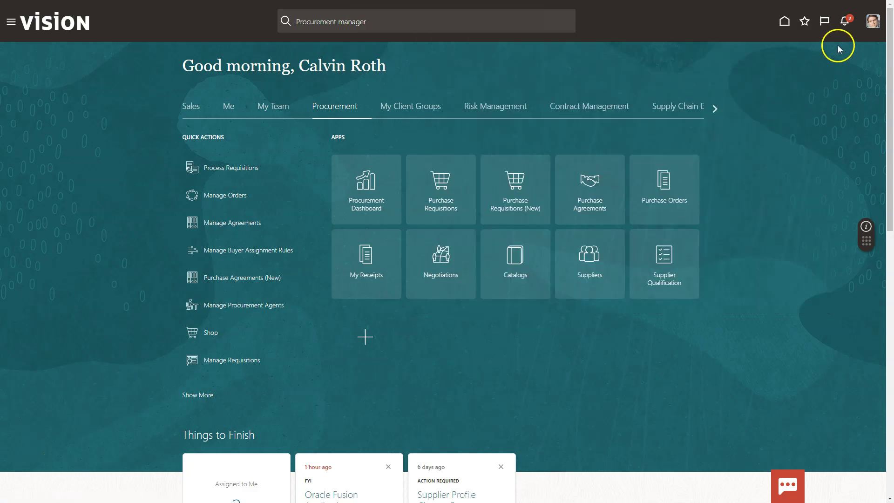
left_click(843, 29)
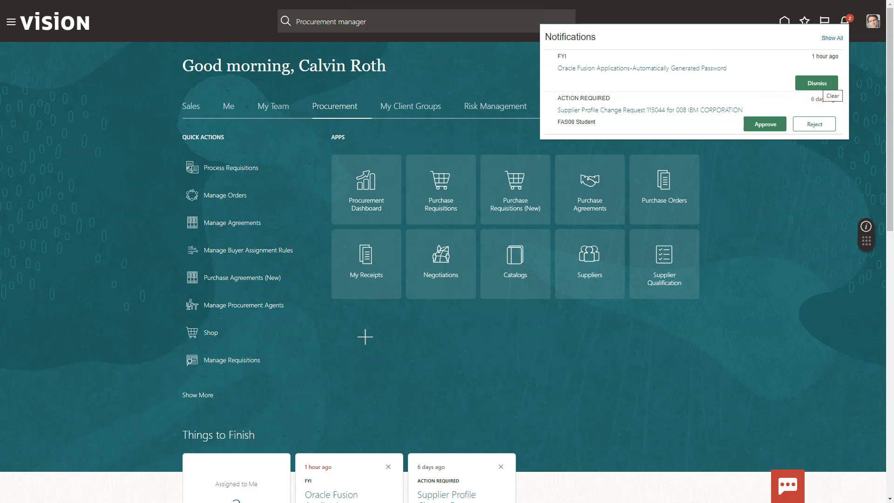
Step: Show all notifications and dismiss the FYI password notification
left_click(832, 38)
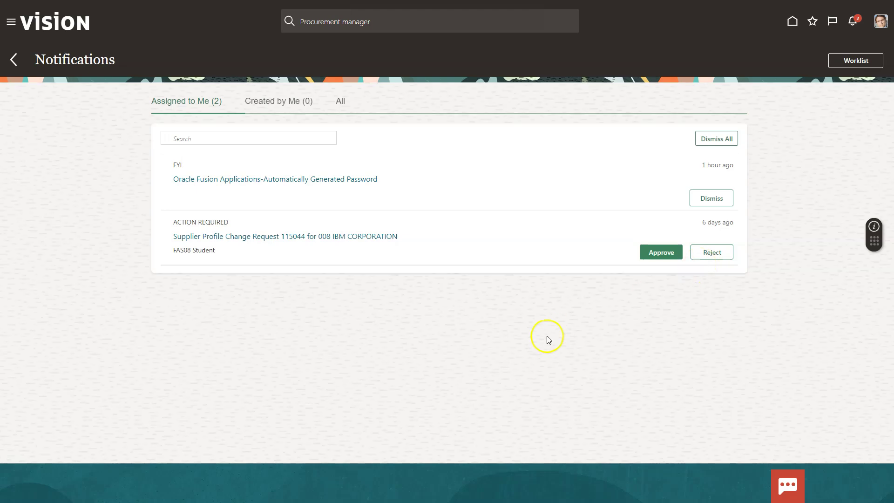
left_click(708, 198)
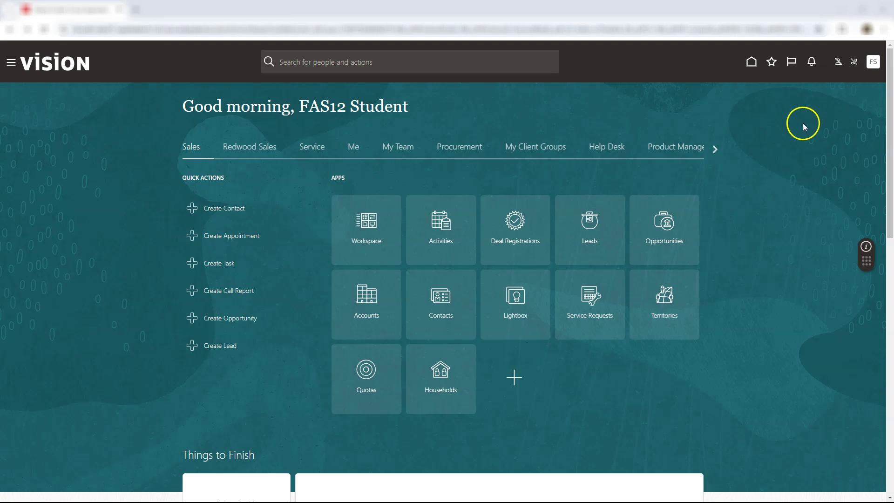
left_click(873, 69)
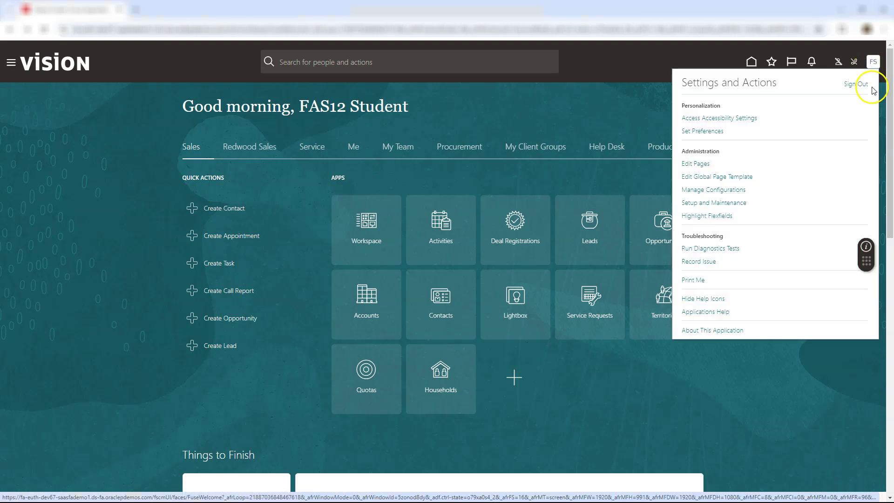
Step: View Regional settings under Set Preferences and cancel without changes
left_click(858, 89)
left_click(706, 134)
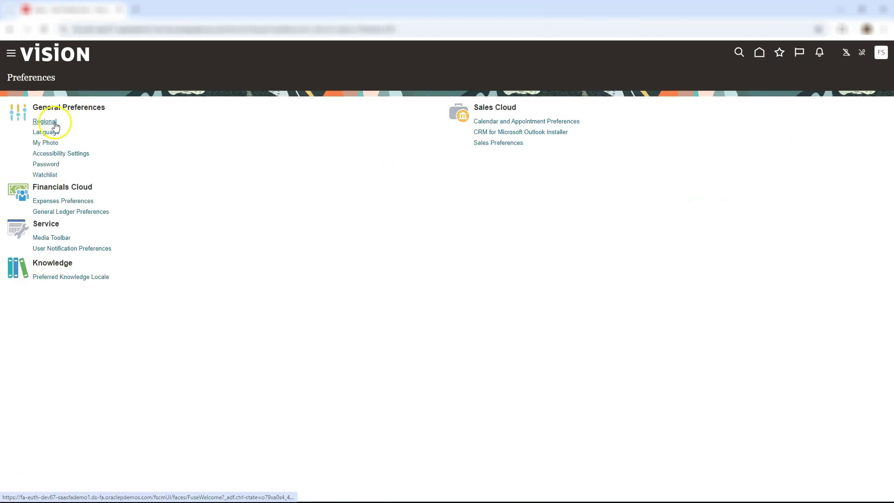
left_click(54, 122)
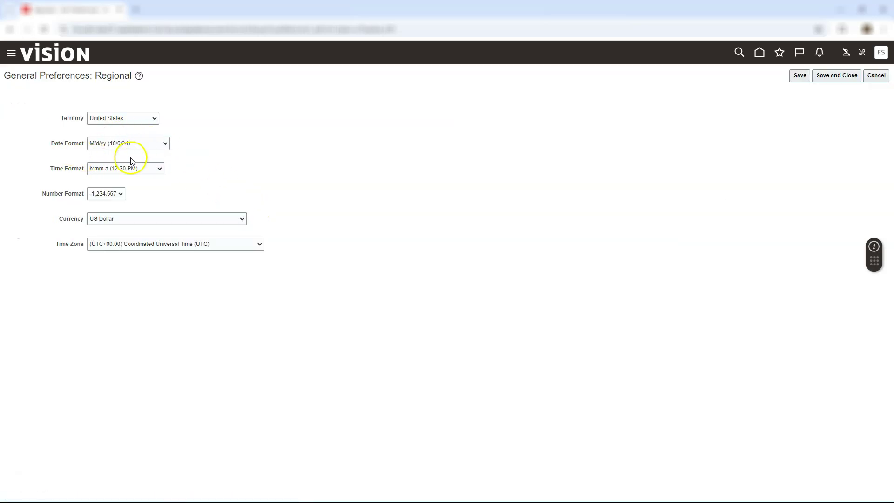
left_click(876, 76)
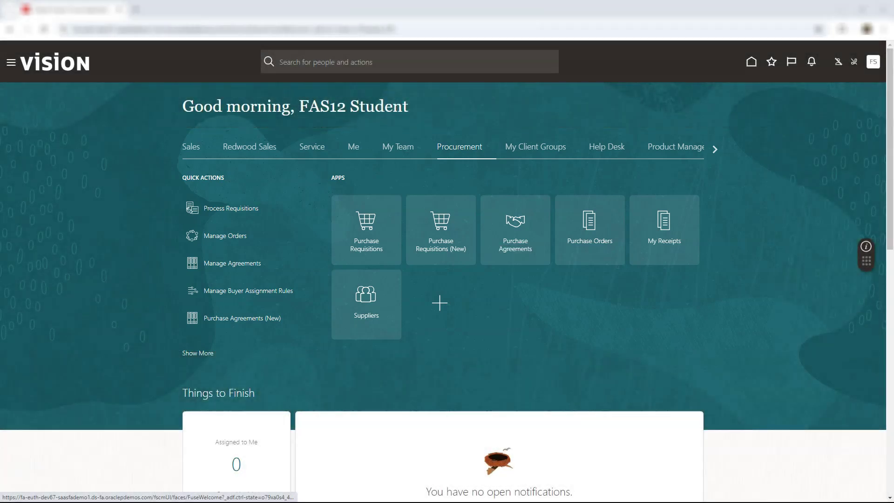
left_click(713, 149)
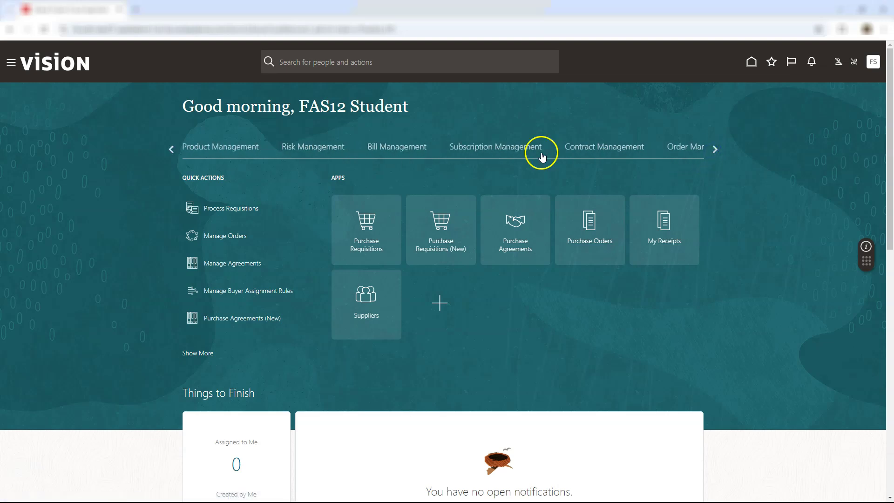
left_click(171, 149)
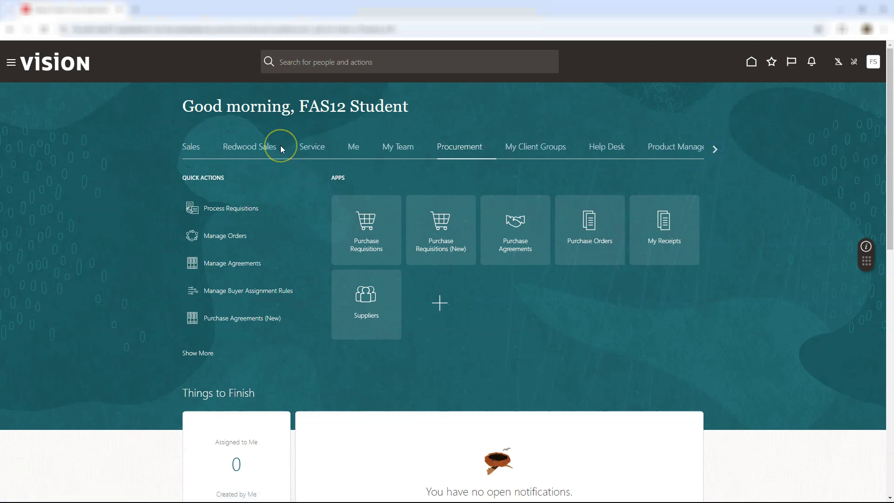
left_click(272, 147)
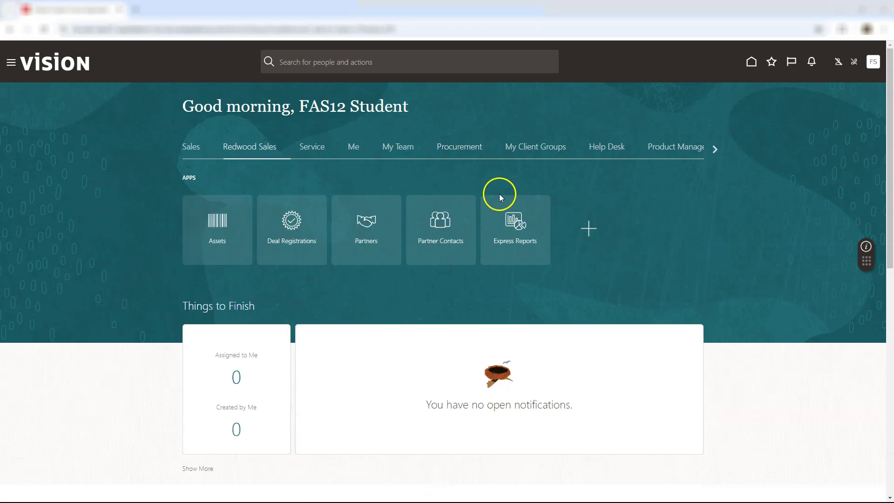
left_click(465, 149)
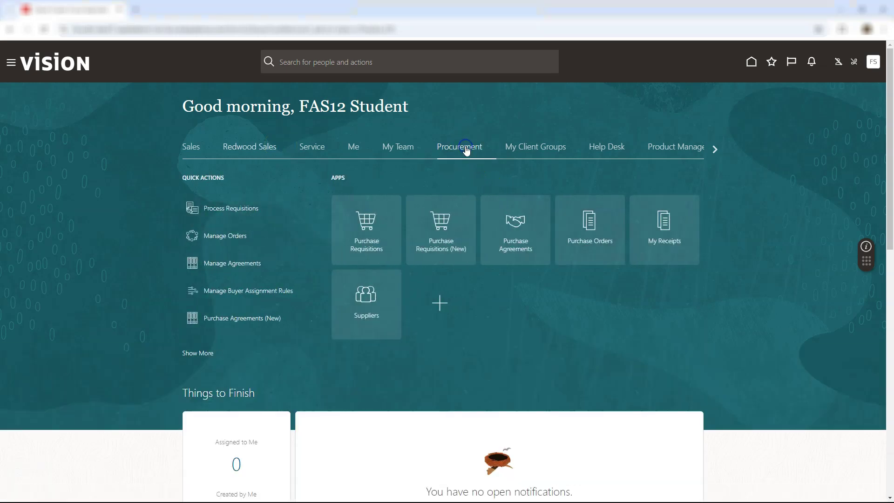
left_click(465, 154)
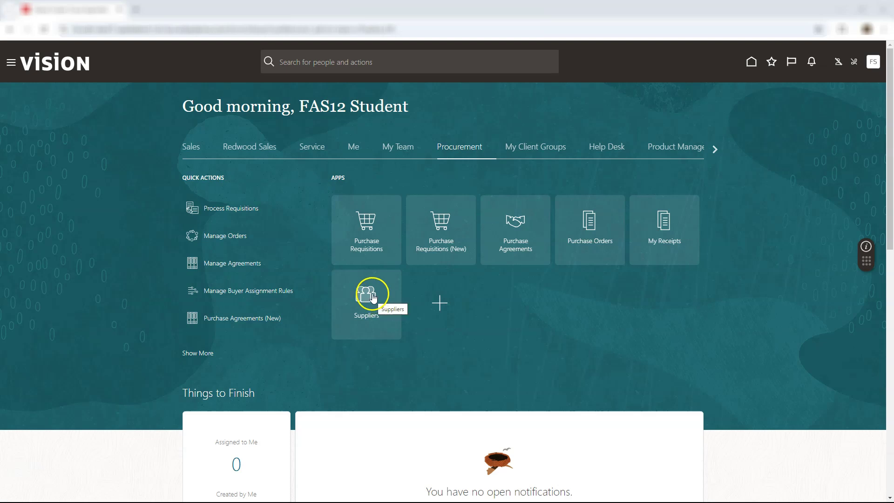
left_click(371, 296)
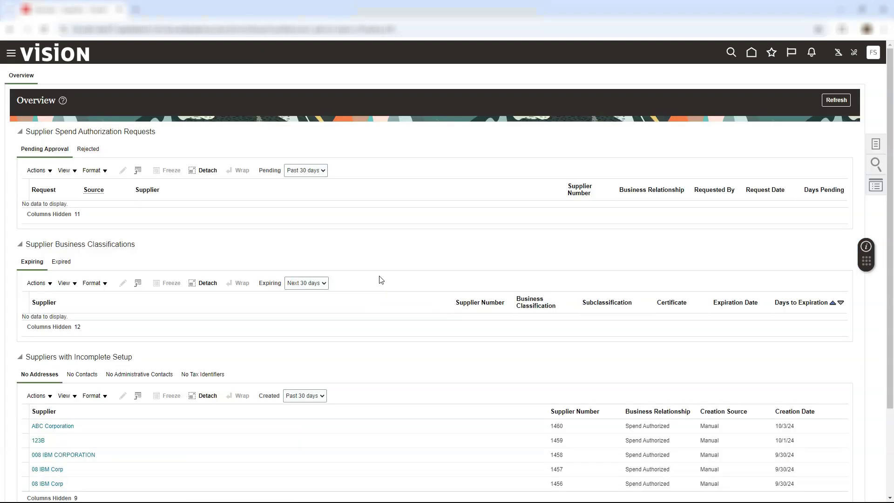
Step: Select the Supplier Business Classifications heading on the Suppliers Overview page
left_click(376, 247)
left_click(377, 222)
mouse_move(175, 96)
left_mouse_down()
mouse_move(3, 90)
mouse_move(28, 80)
mouse_move(146, 132)
mouse_move(250, 234)
left_mouse_up()
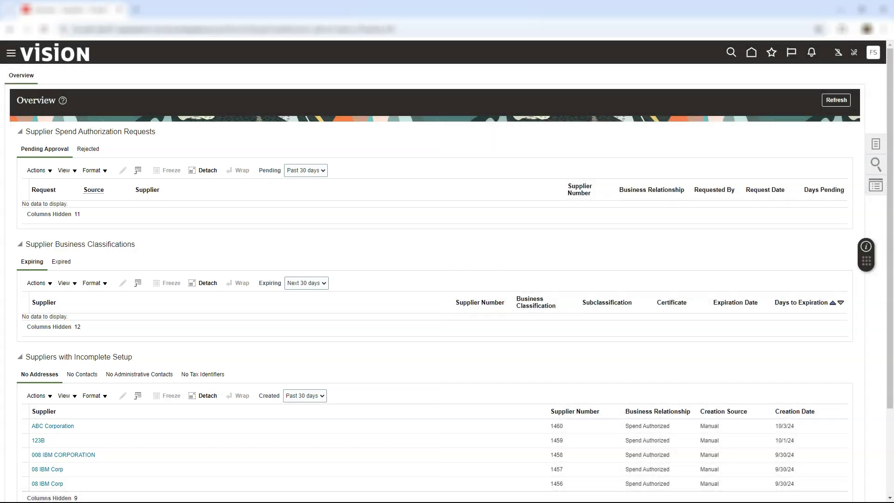
left_click_drag(631, 165, 762, 173)
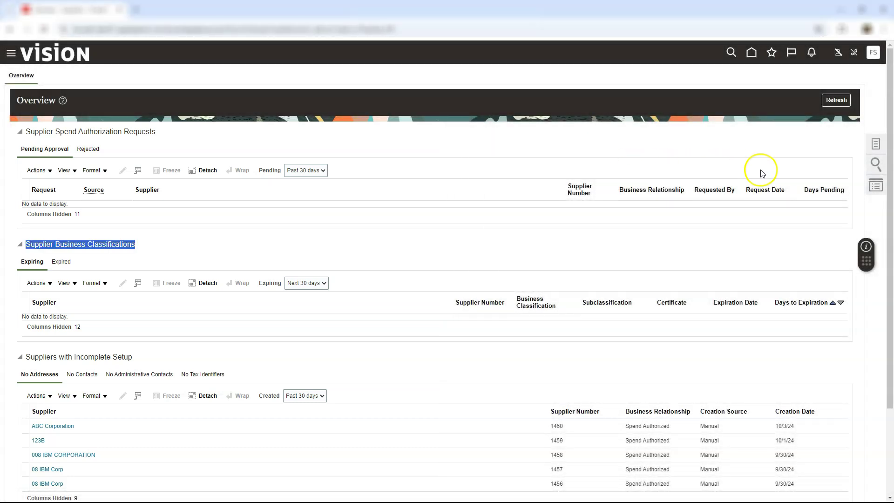
Step: View the supplier keyword search panel and recently viewed suppliers, then return home
left_click(875, 144)
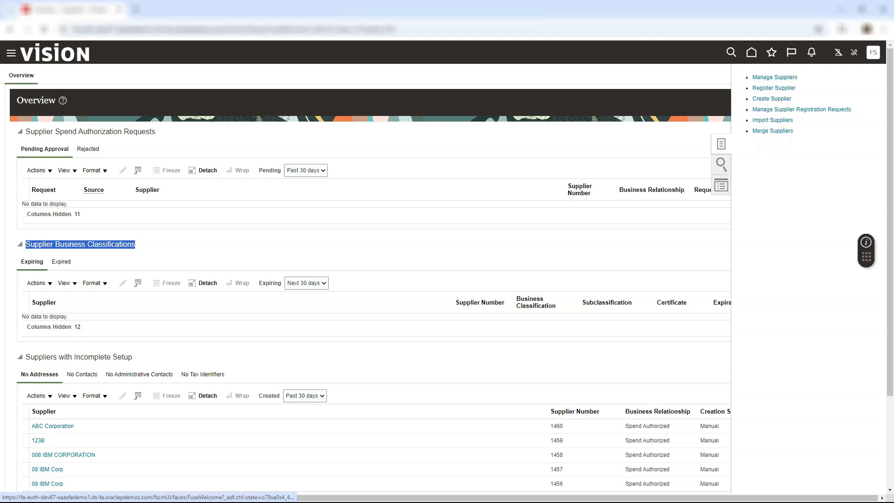
left_click(723, 168)
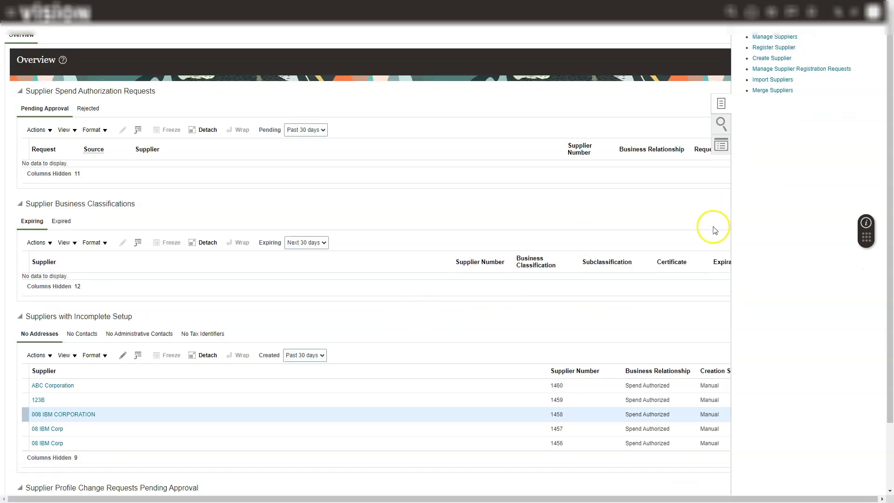
left_click(722, 125)
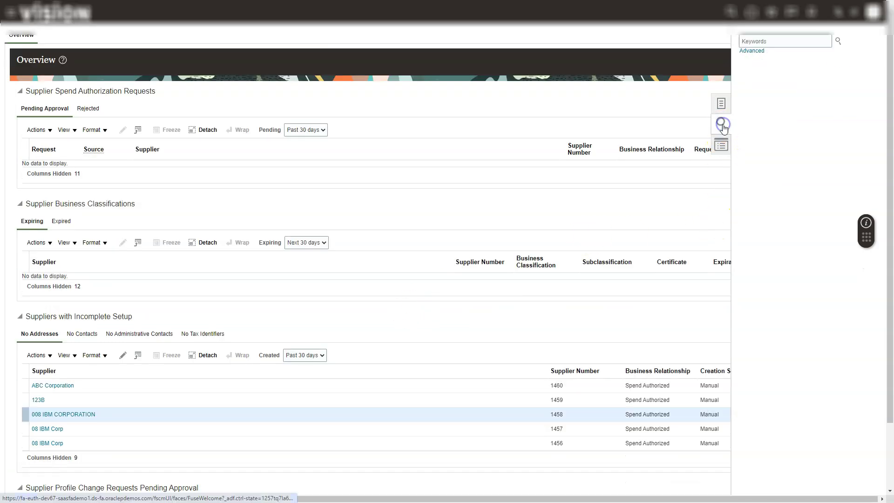
left_click(721, 128)
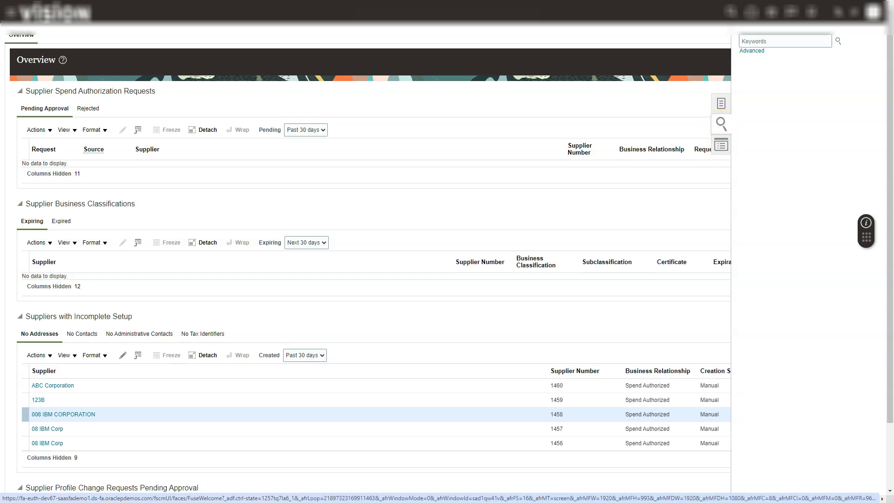
left_click(720, 145)
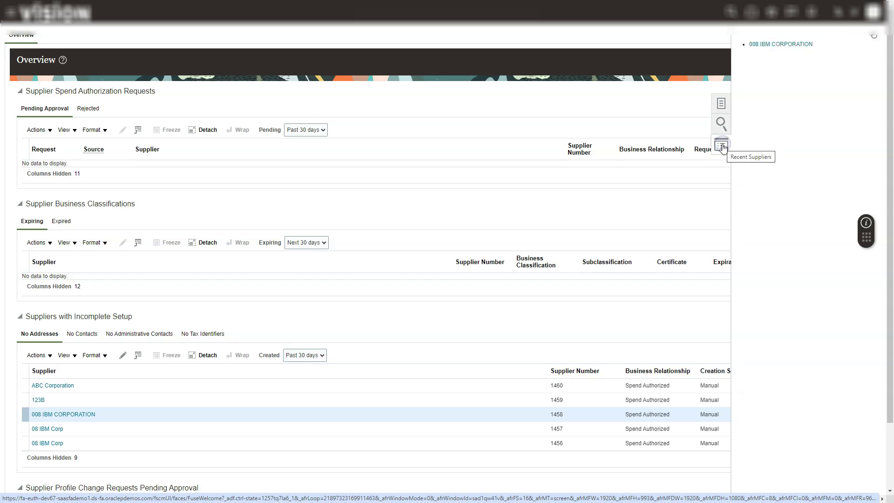
left_click(53, 476)
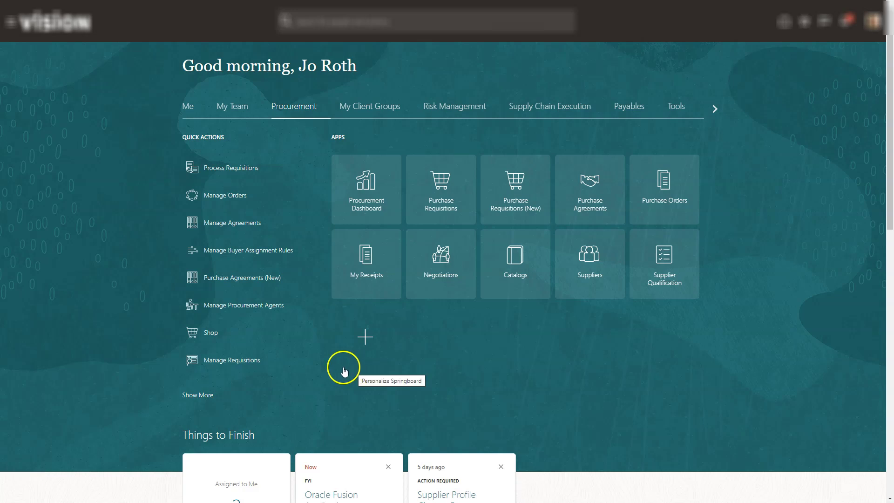
Step: Scroll down to Things to Finish and open the full Notifications list of two assigned items
scroll(389, 368, "down", 3)
left_click_drag(269, 320, 180, 311)
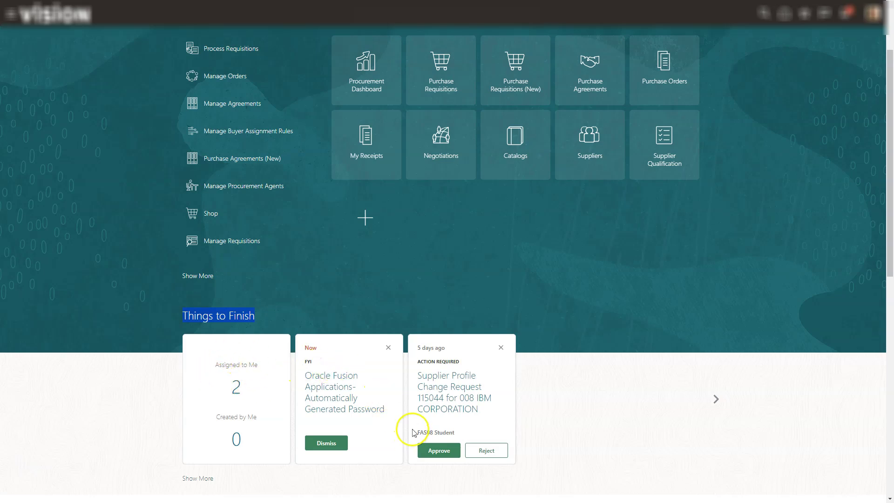
scroll(527, 401, "down", 1)
scroll(527, 400, "down", 1)
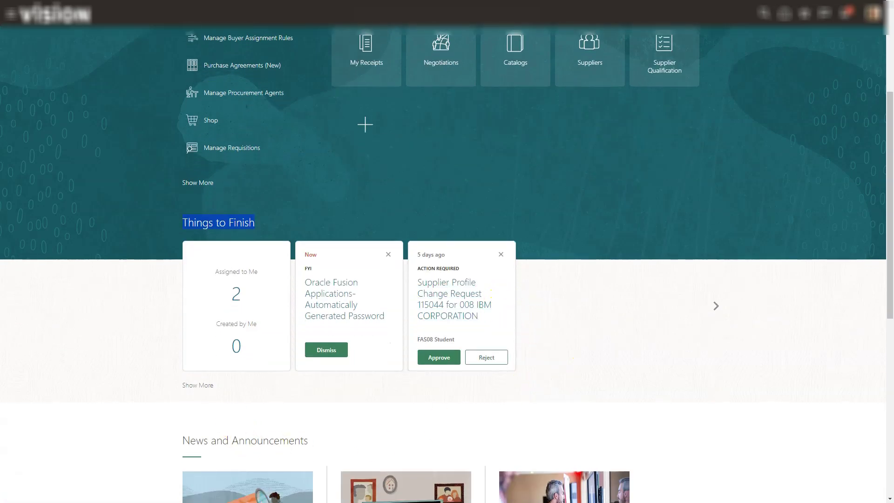
left_click(202, 386)
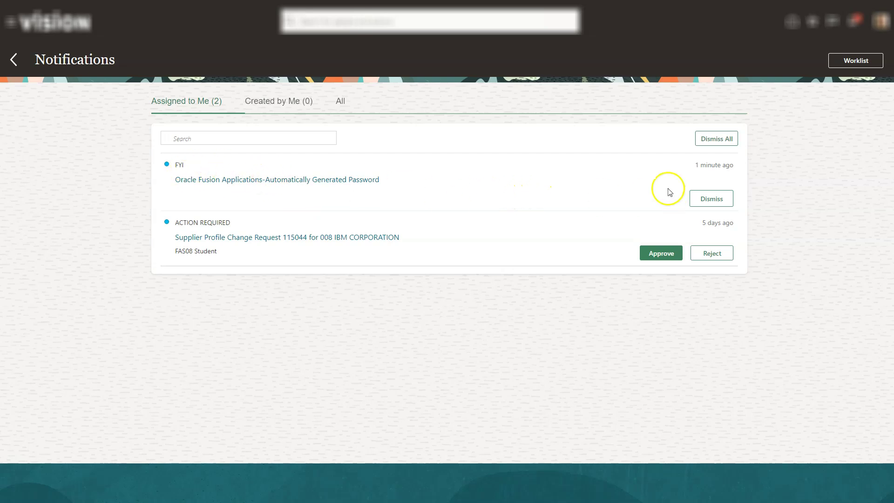
Step: Dismiss the FYI notification about the automatically generated password
left_click(710, 199)
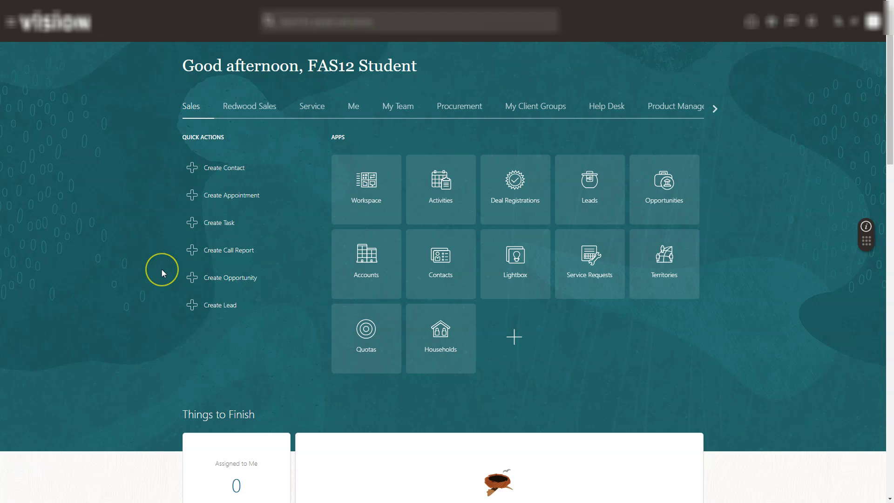
Step: Scroll to Analytics and expand the Global Revenues infolet to double width
scroll(161, 270, "down", 15)
scroll(161, 270, "down", 2)
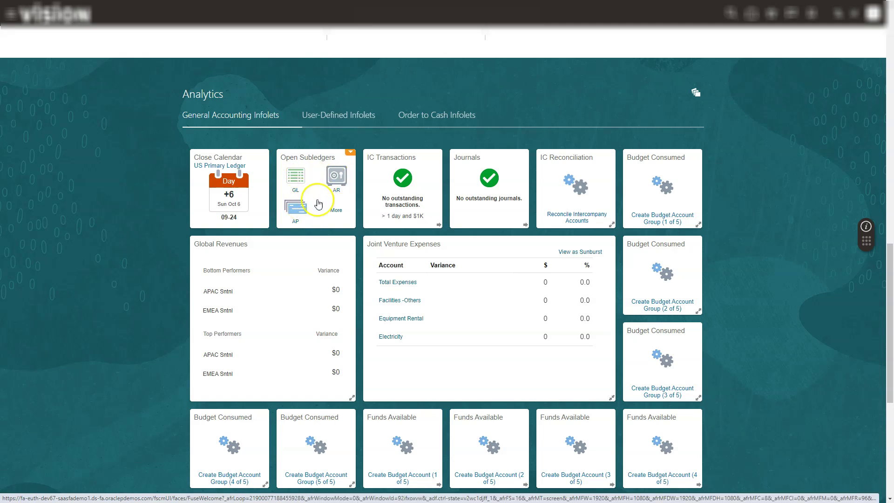
left_click(352, 400)
left_click(353, 399)
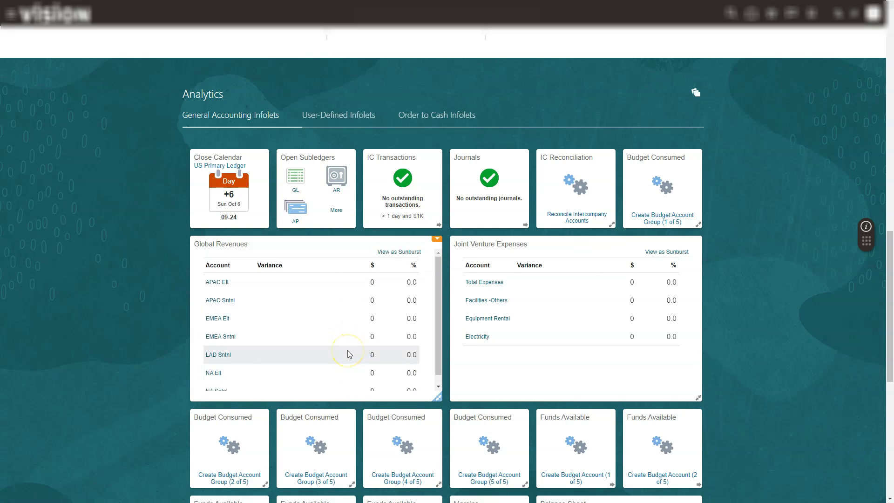
Step: Flip the Income infolet to its back view, then return to the top of the Sales home page
scroll(350, 354, "down", 4)
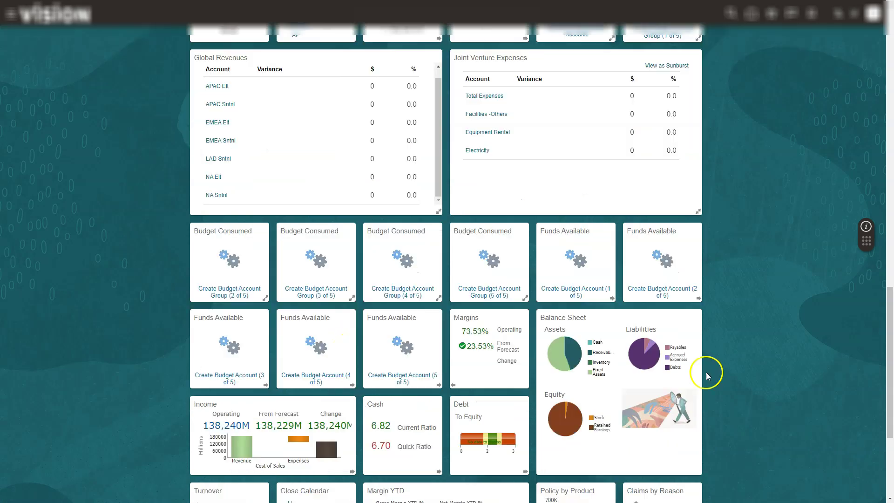
left_click(353, 473)
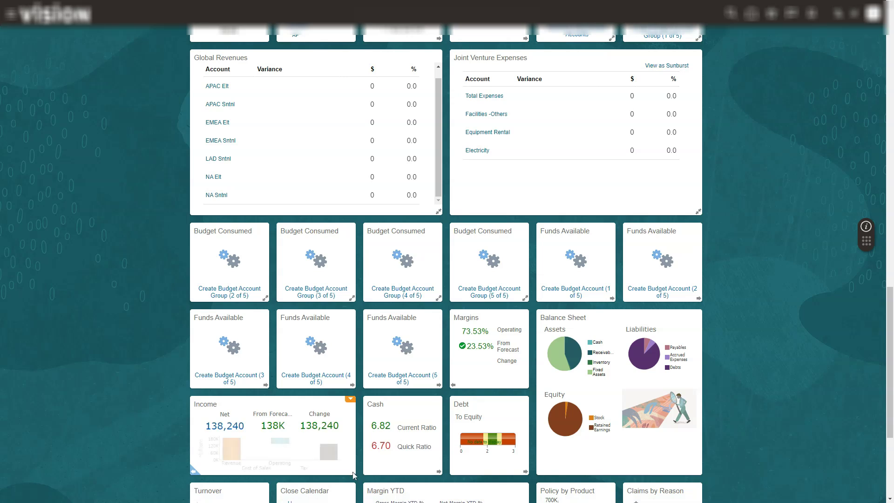
mouse_move(278, 423)
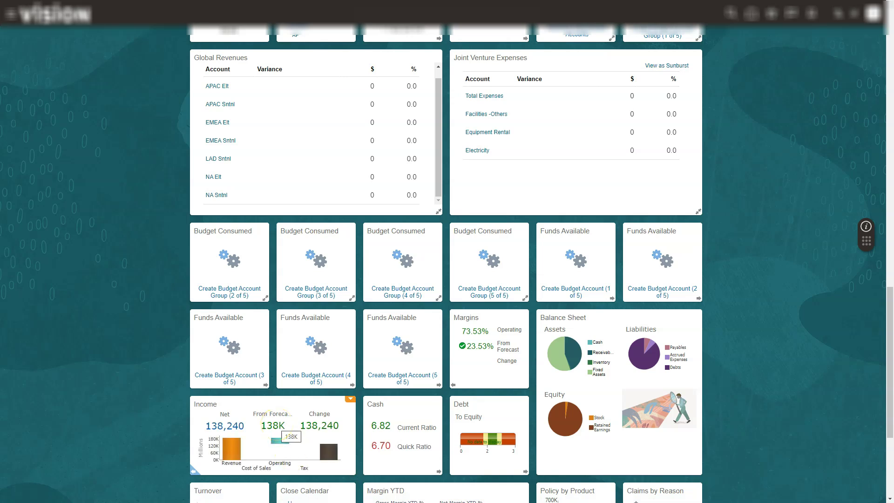
scroll(459, 357, "up", 5)
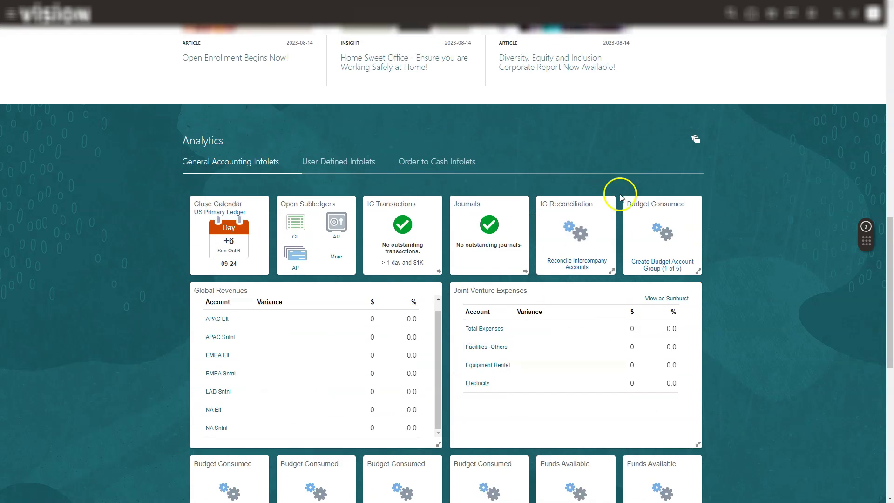
left_click(696, 141)
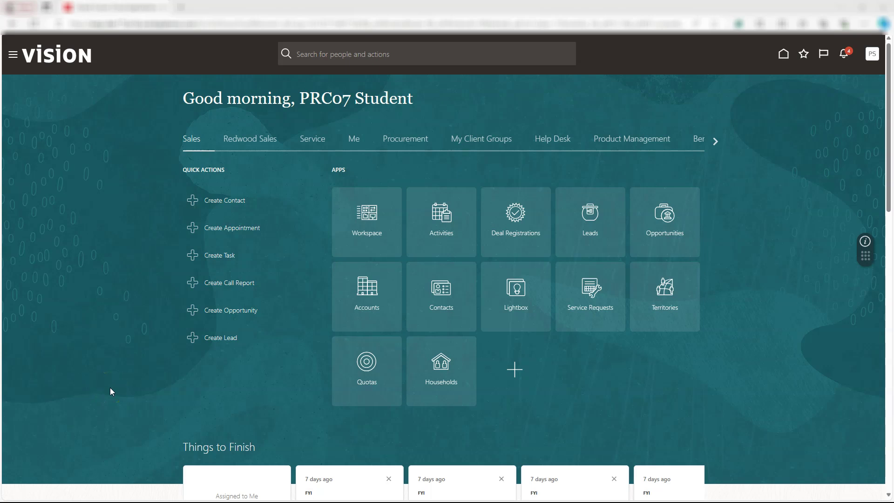
Step: From the Oracle Guided Learning help panel, start the guide '01. Getting Started in Oracle Cloud Applications'
left_click(866, 242)
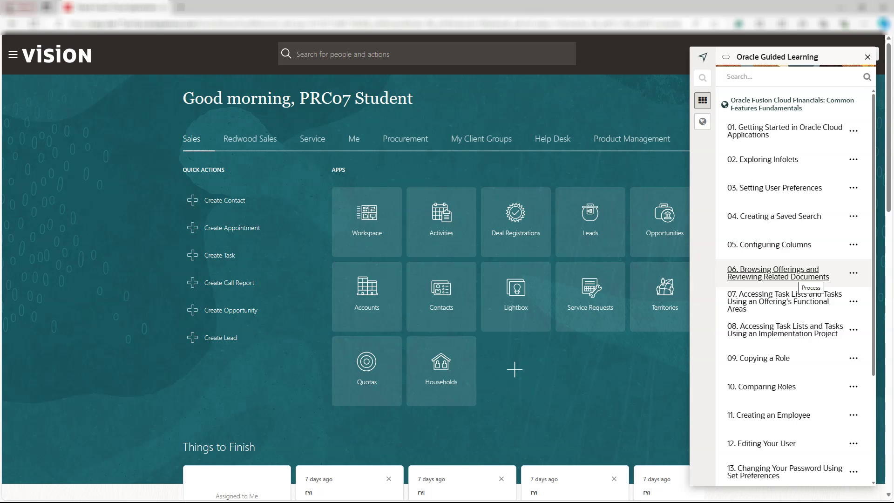
left_click(760, 79)
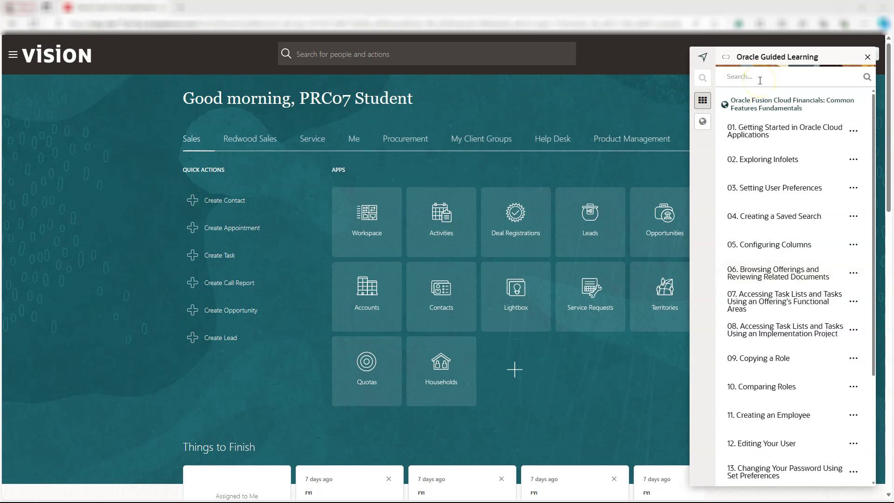
left_click(754, 79)
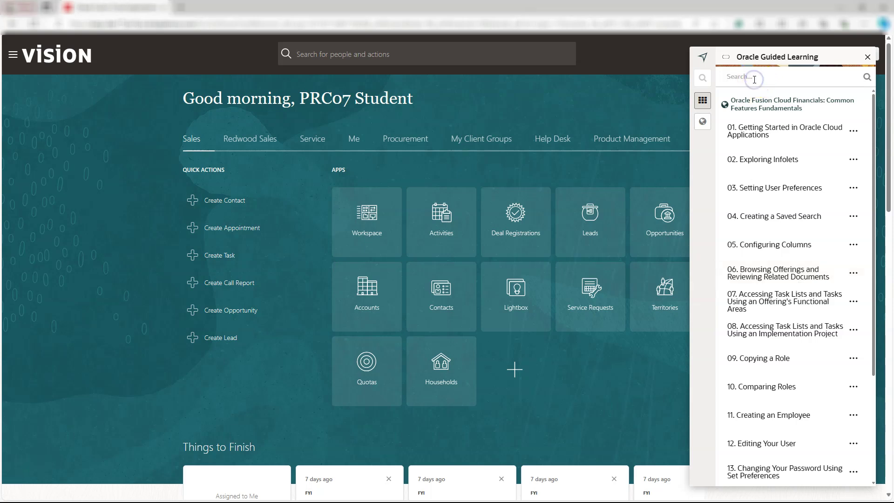
left_click(765, 135)
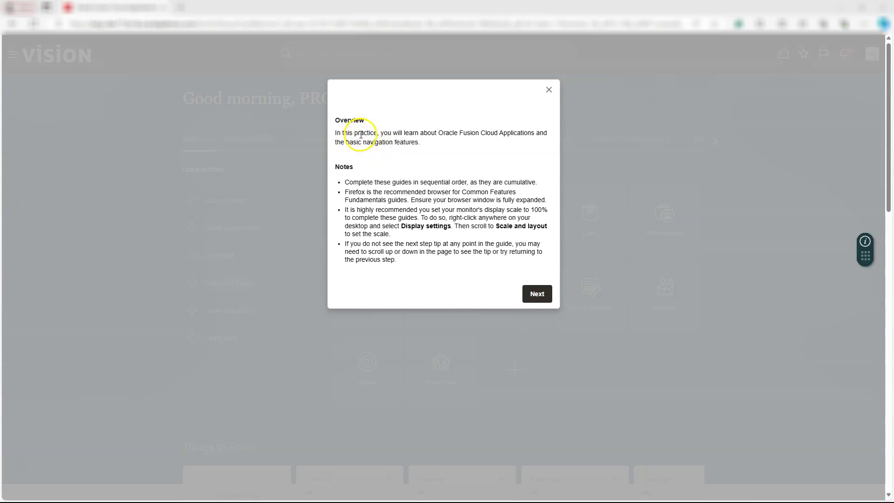
Step: Advance past the guide's Overview and Welcome dialogs, then open the Navigator as the tip instructs
left_click_drag(359, 134, 379, 133)
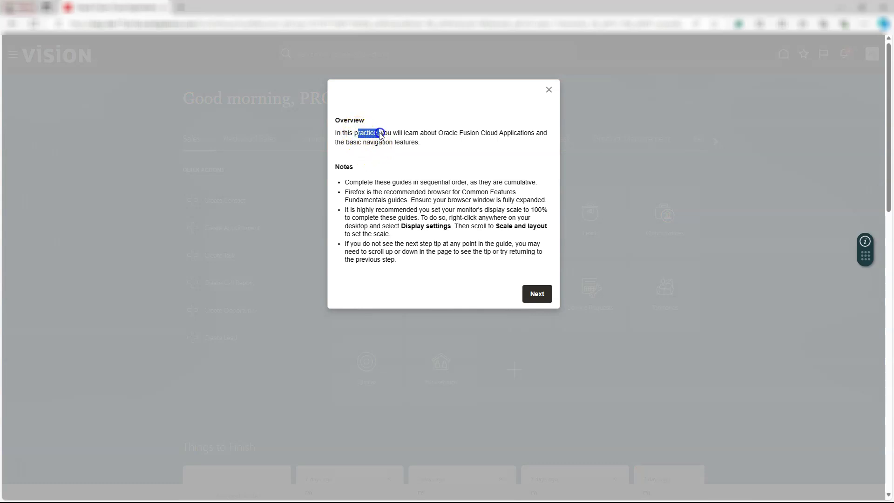
left_click(422, 147)
left_click(537, 294)
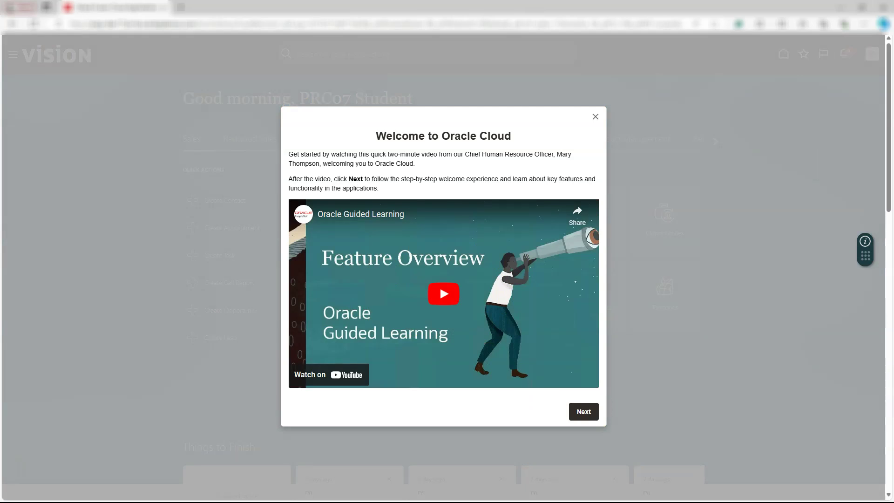
left_click(581, 412)
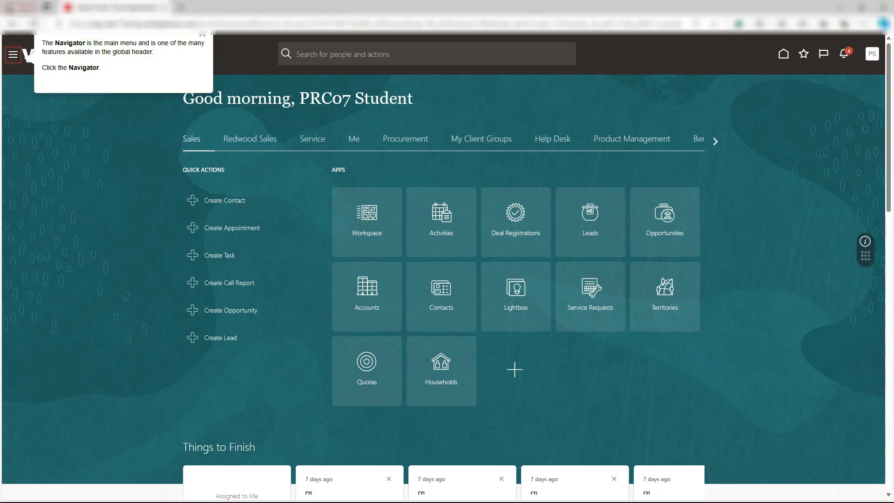
left_click(13, 57)
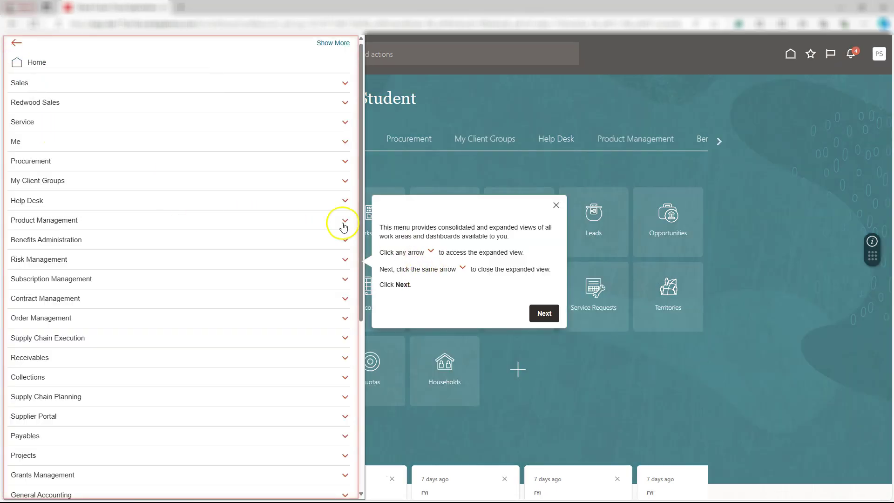